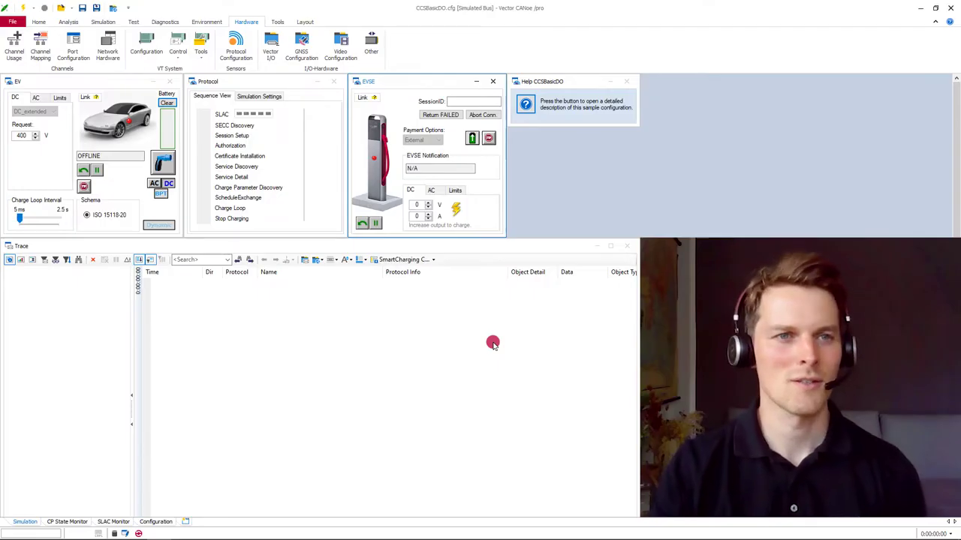
- Start the measurement and plug in the EV so the ISO 15118-20 session reaches Schedule Exchange
click(26, 9)
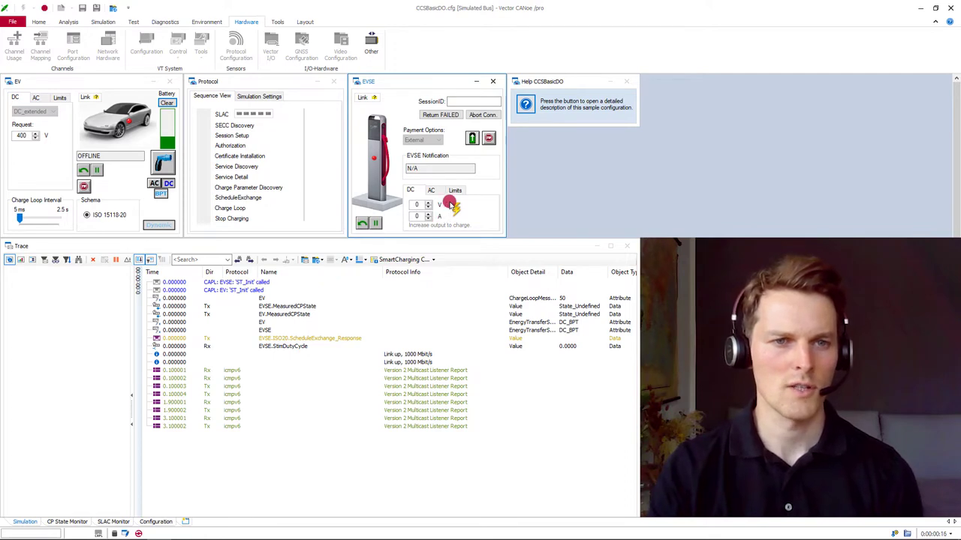
click(163, 169)
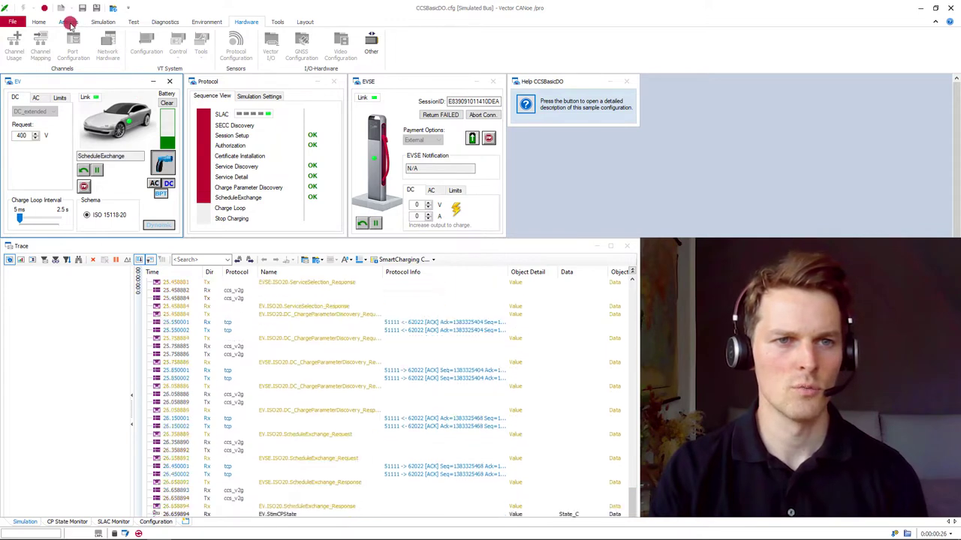
- Open the CCS_Analysis graph window from Analysis > Graphics
click(78, 22)
click(153, 45)
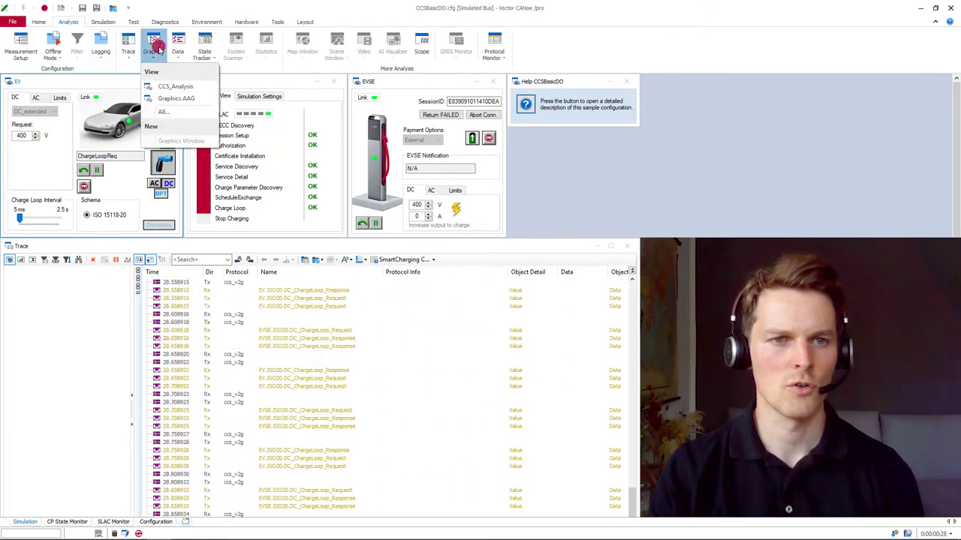
click(168, 88)
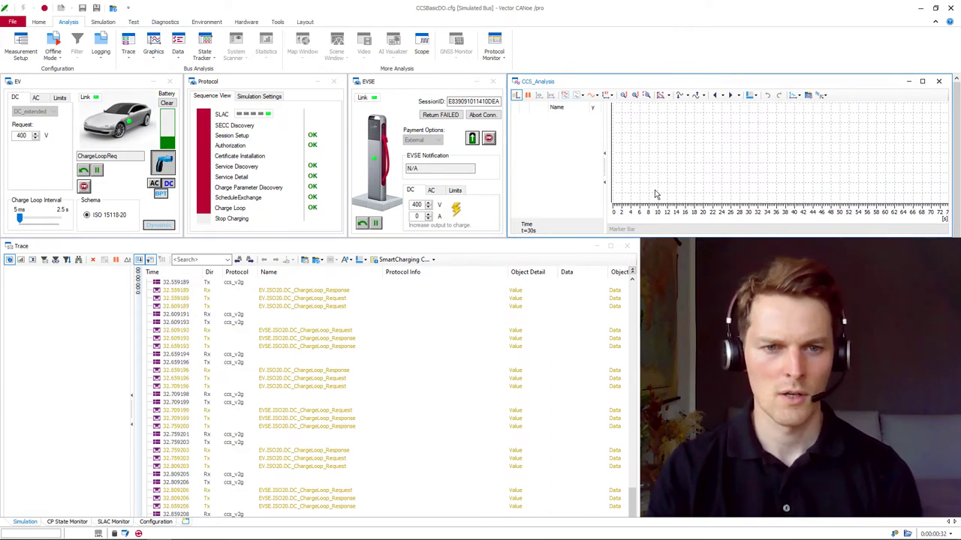
- Pause the trace and add DC_ChargeLoop_Response EVSEPresentCurrent Value to the CCS_Analysis graph
click(291, 387)
click(260, 417)
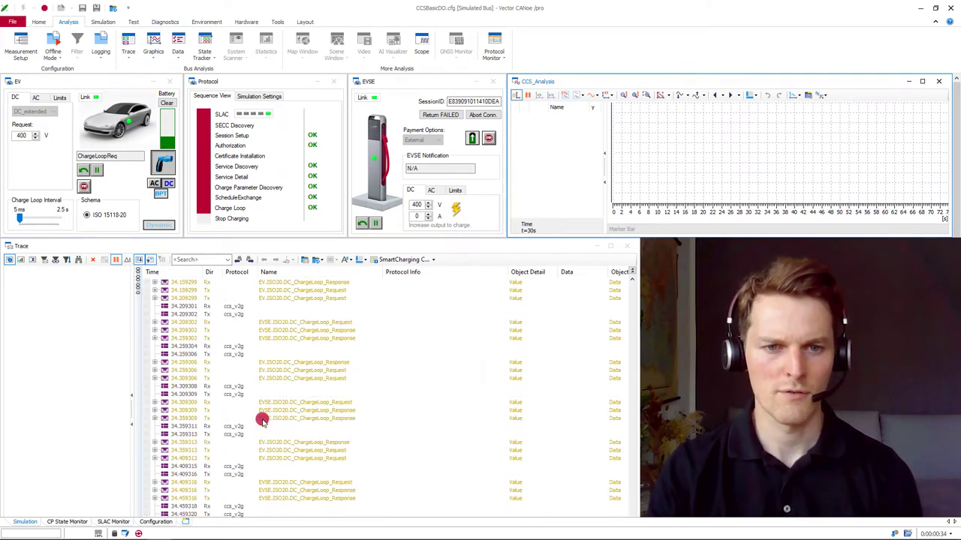
click(154, 363)
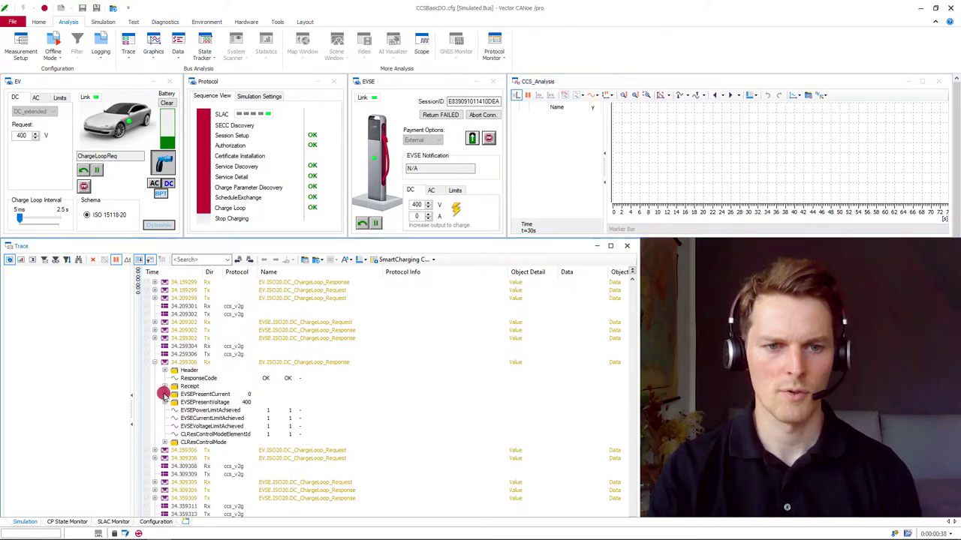
click(164, 394)
click(197, 410)
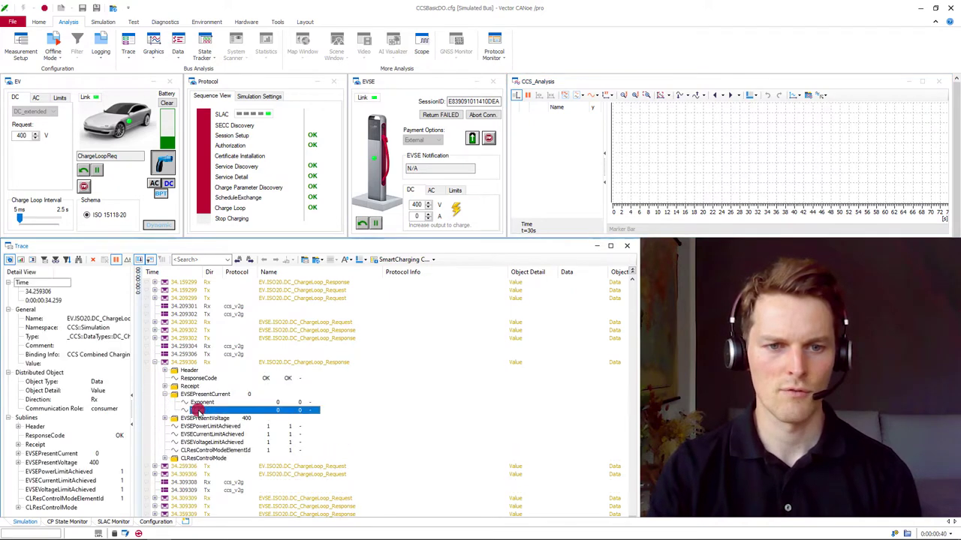
mouse_move(311, 394)
mouse_down()
mouse_move(420, 317)
mouse_move(510, 219)
mouse_move(549, 155)
mouse_up()
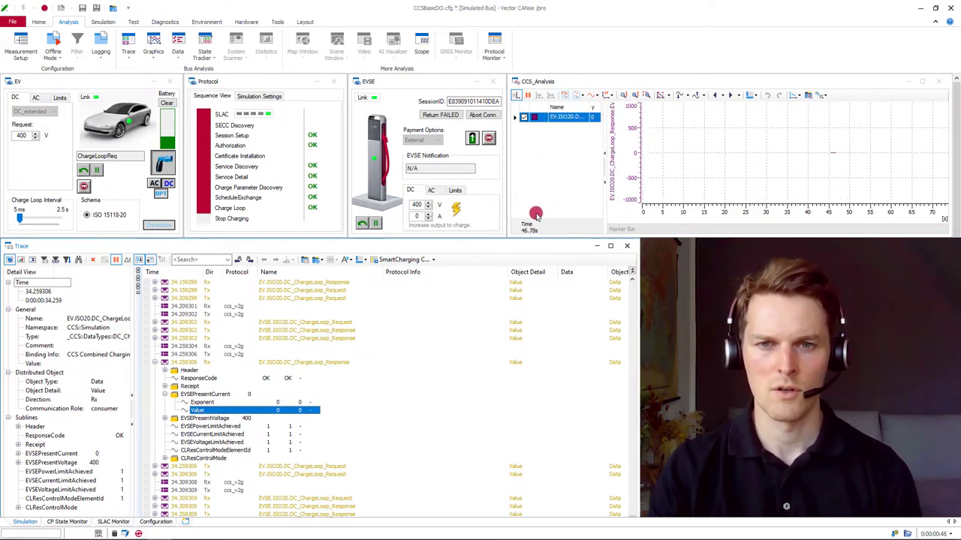
- Resume the trace, raise the EVSE current to 120 A, fit graphs, then lower it to 20 A
click(117, 260)
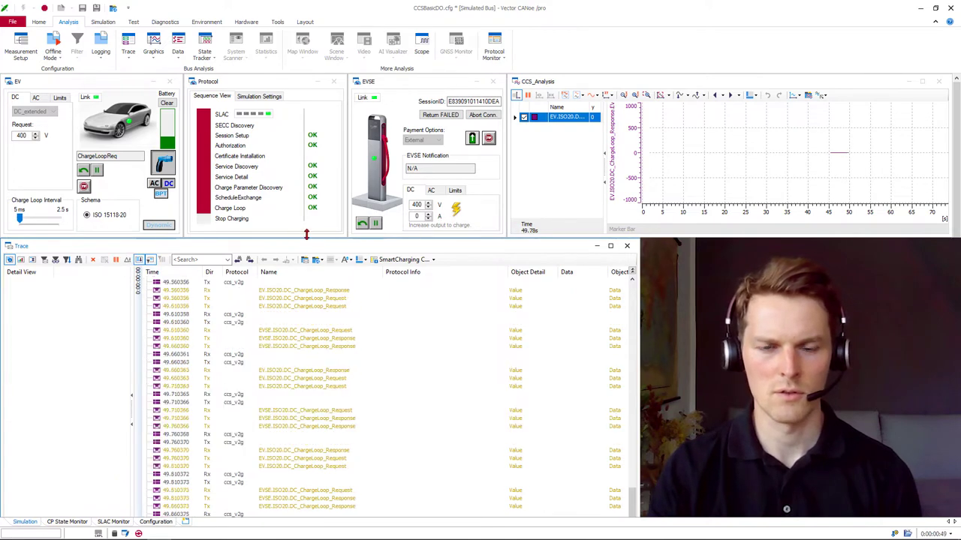
click(428, 217)
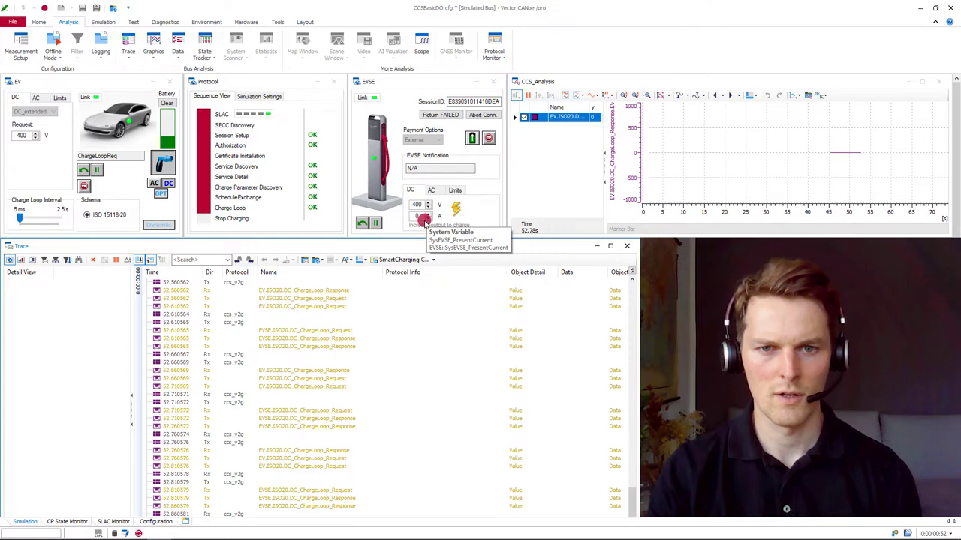
click(428, 216)
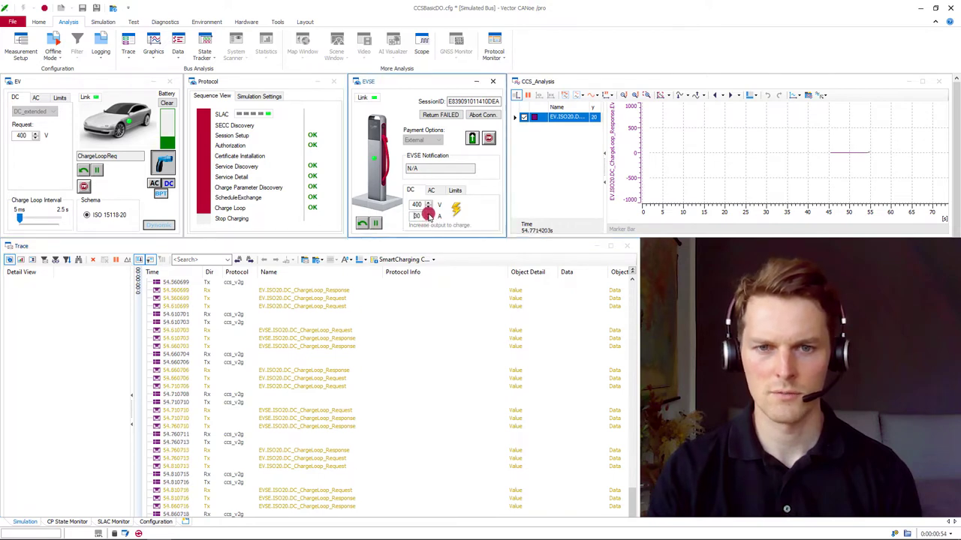
click(428, 216)
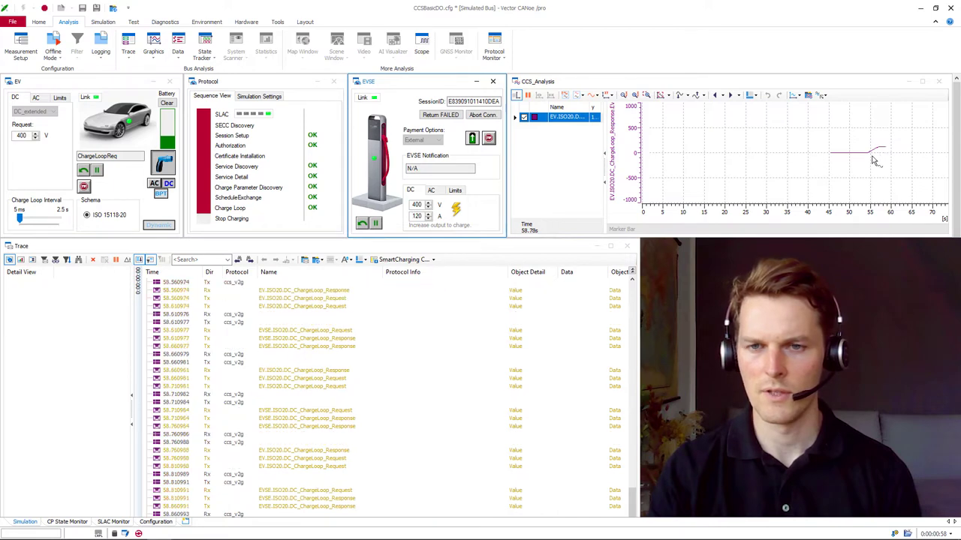
click(657, 96)
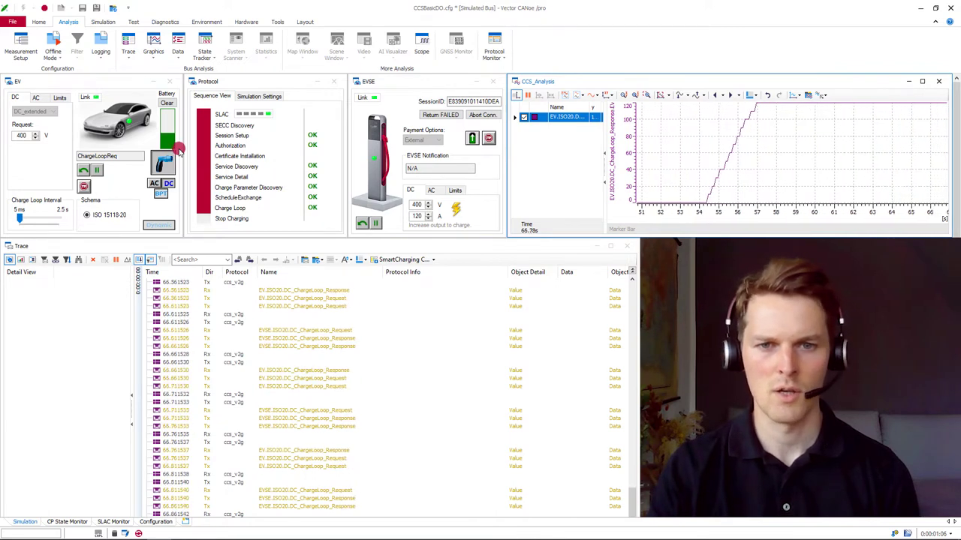
click(427, 218)
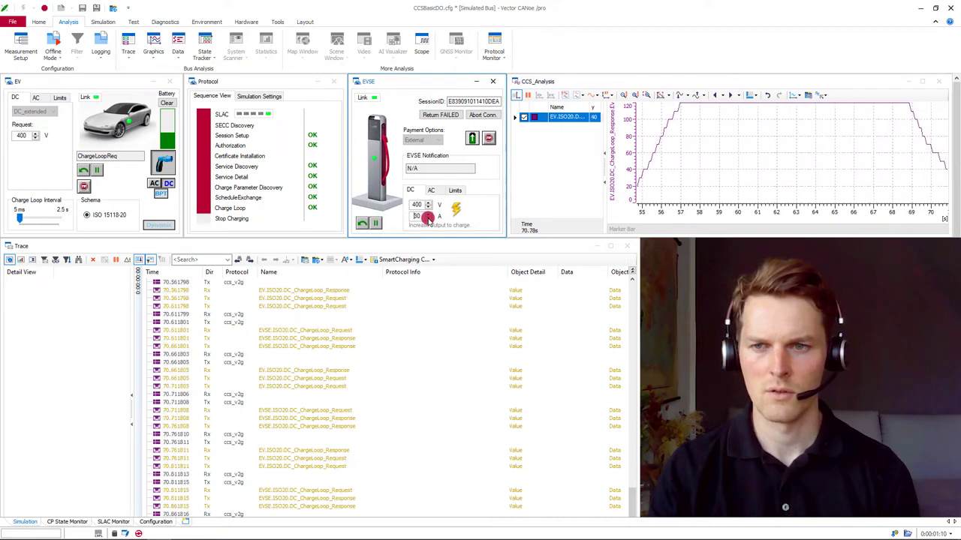
click(427, 219)
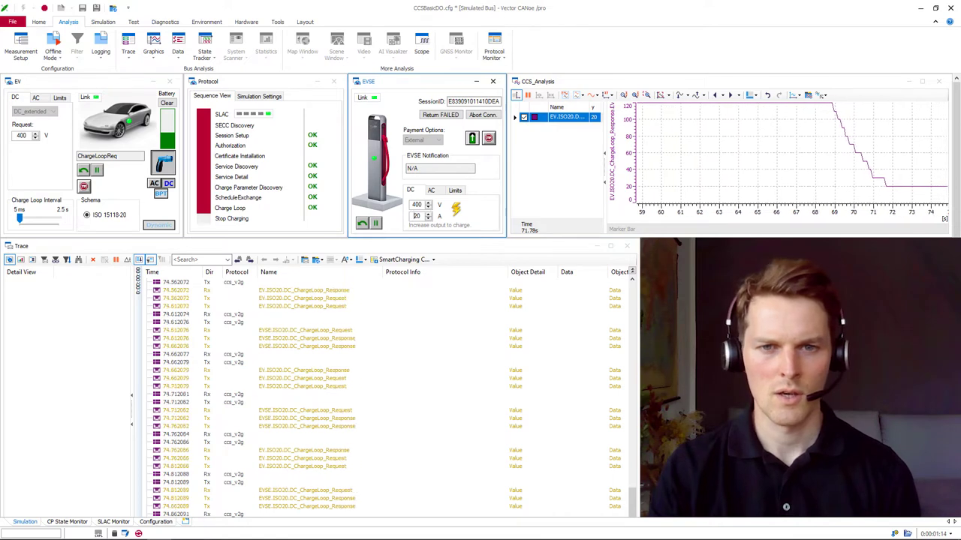
- Switch the EVSE to discharging, fit the graphs, and raise the discharge current to -110 A
click(471, 140)
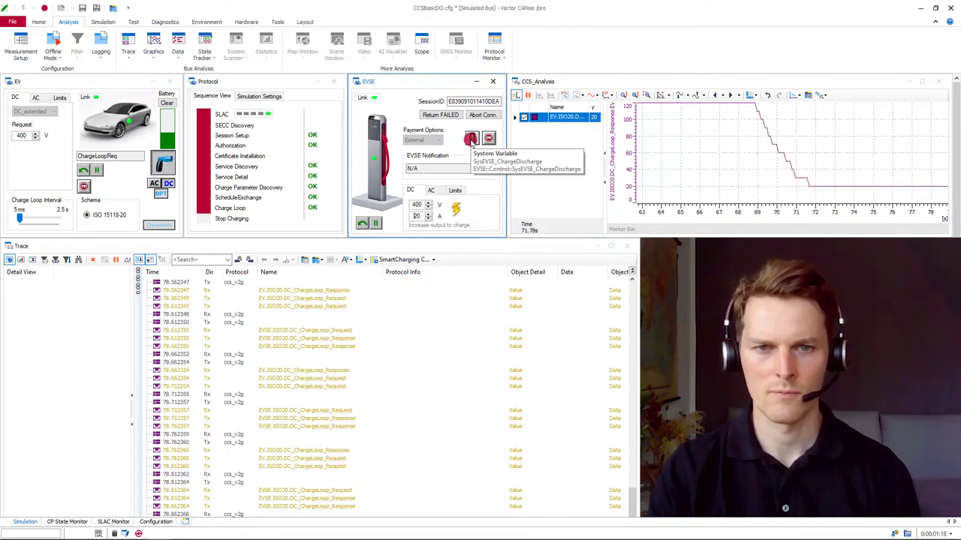
click(627, 96)
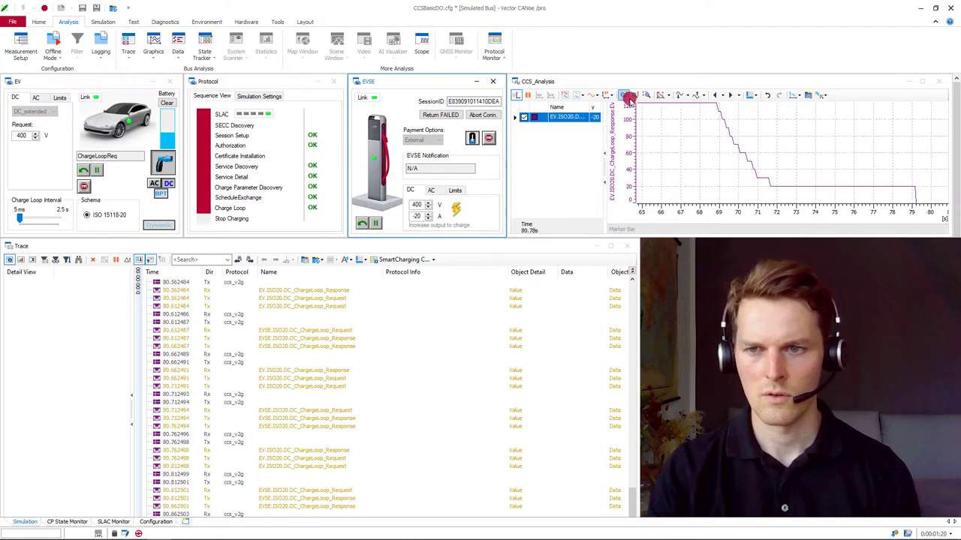
click(657, 97)
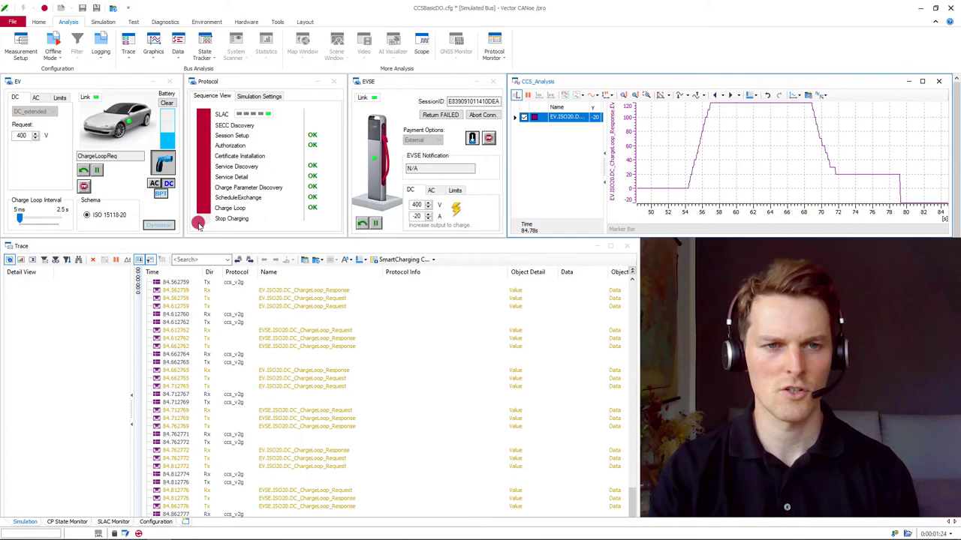
click(176, 147)
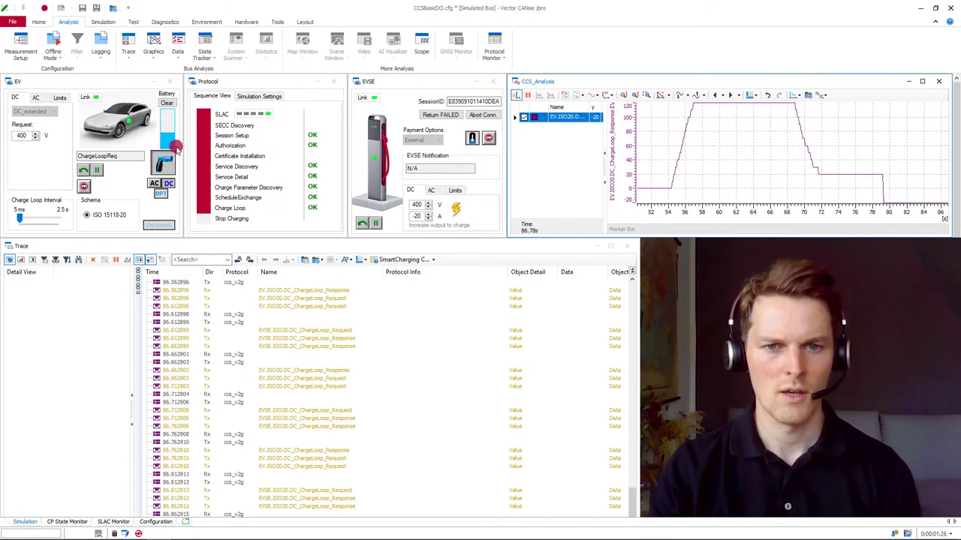
click(428, 218)
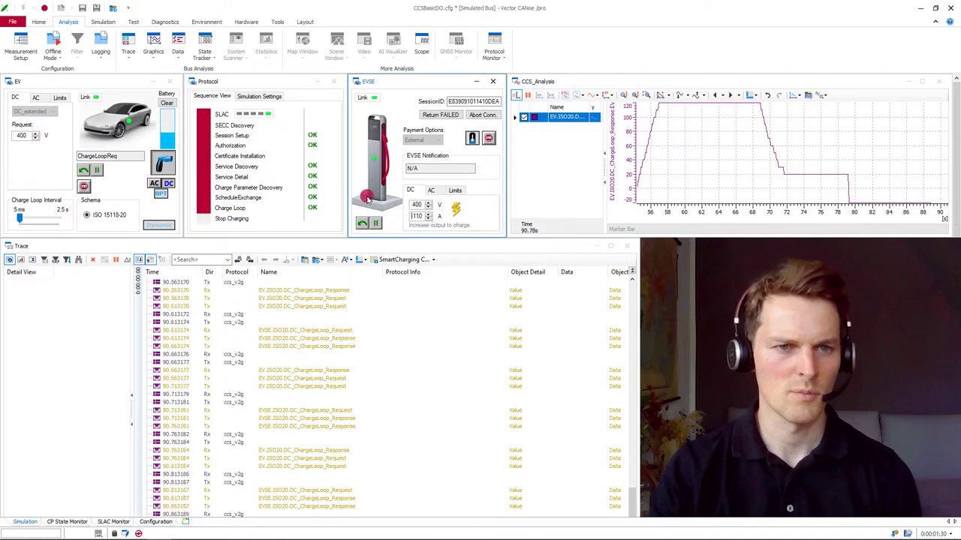
click(177, 144)
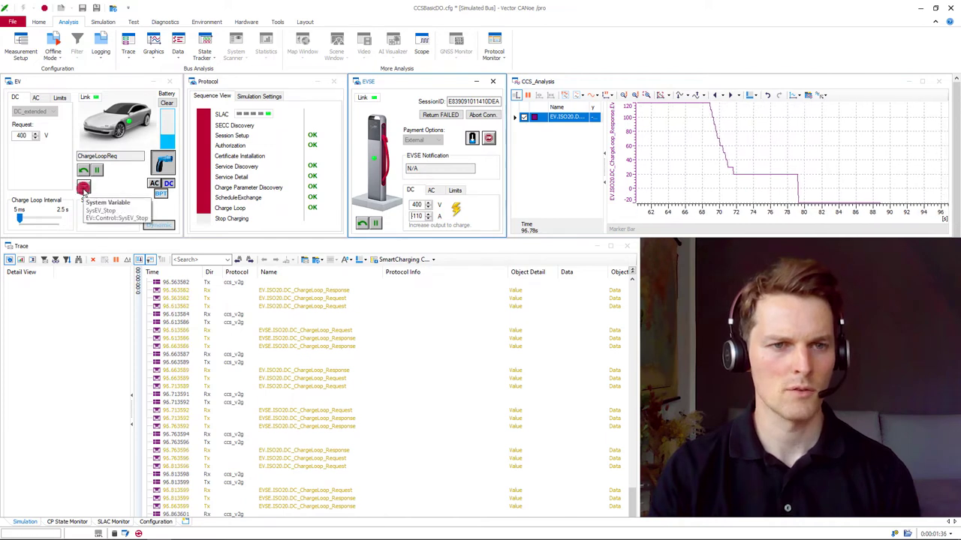
click(83, 188)
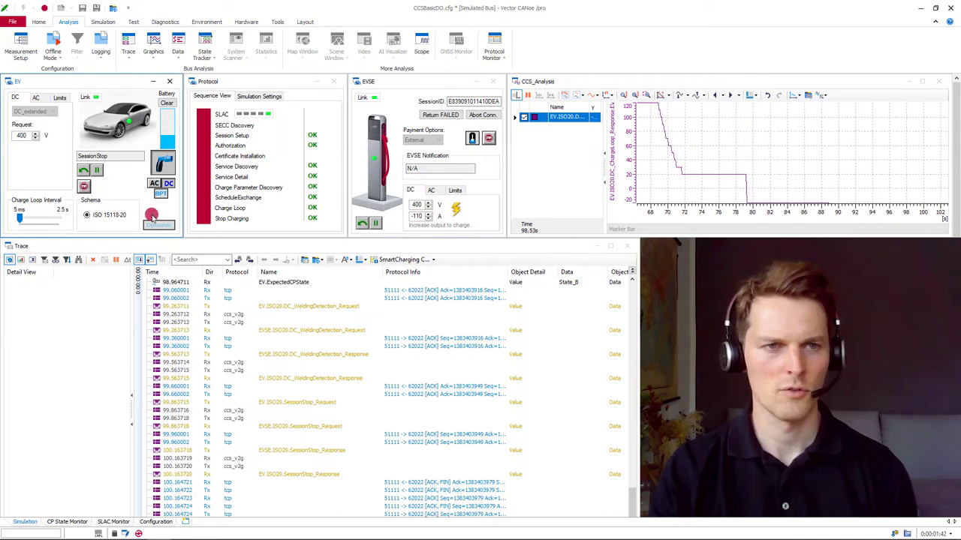
click(44, 8)
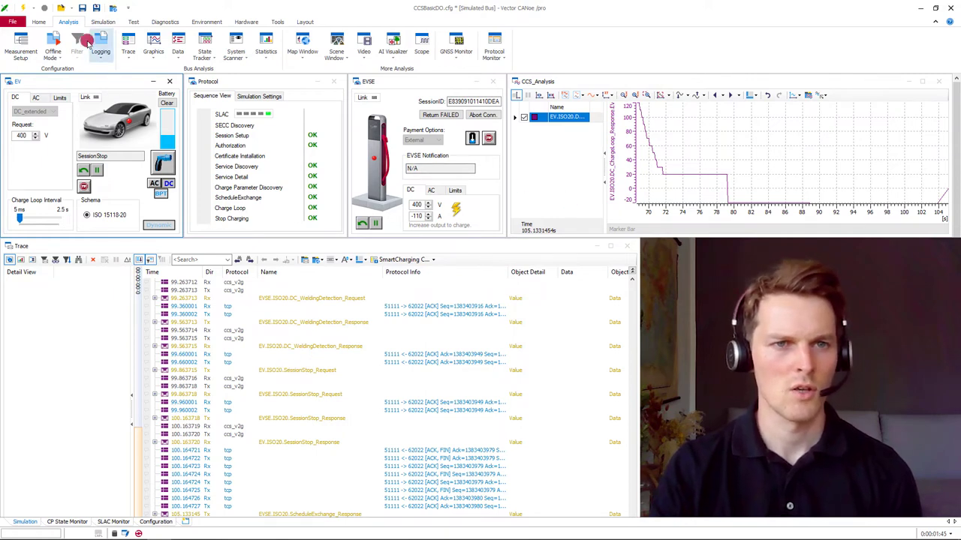
- Open Communication Setup and inspect the EV and EVSE objects under CCS > Simulation
click(103, 22)
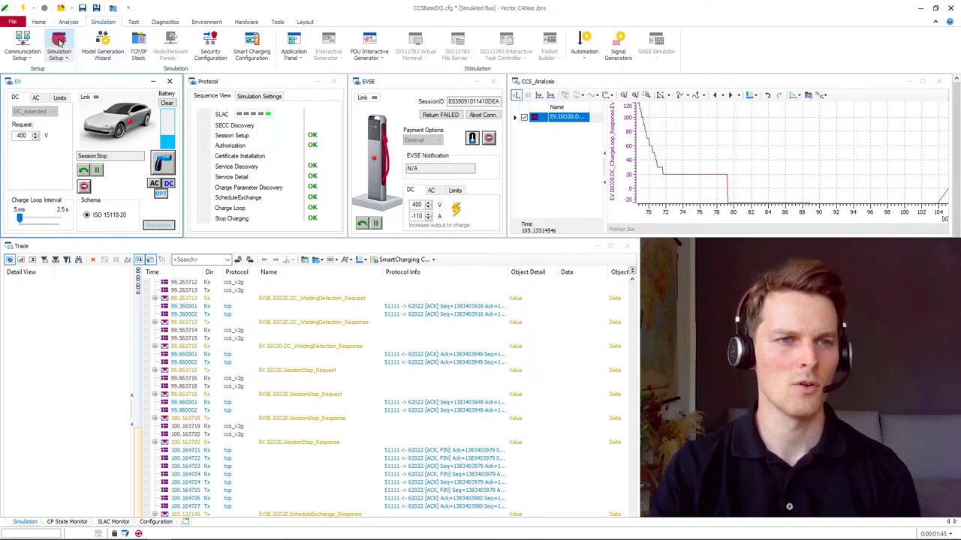
click(21, 39)
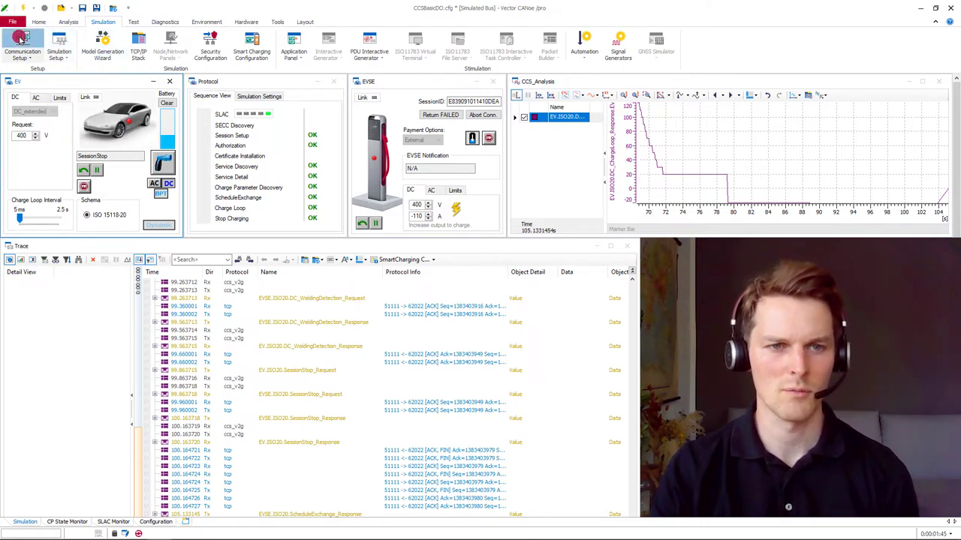
click(120, 193)
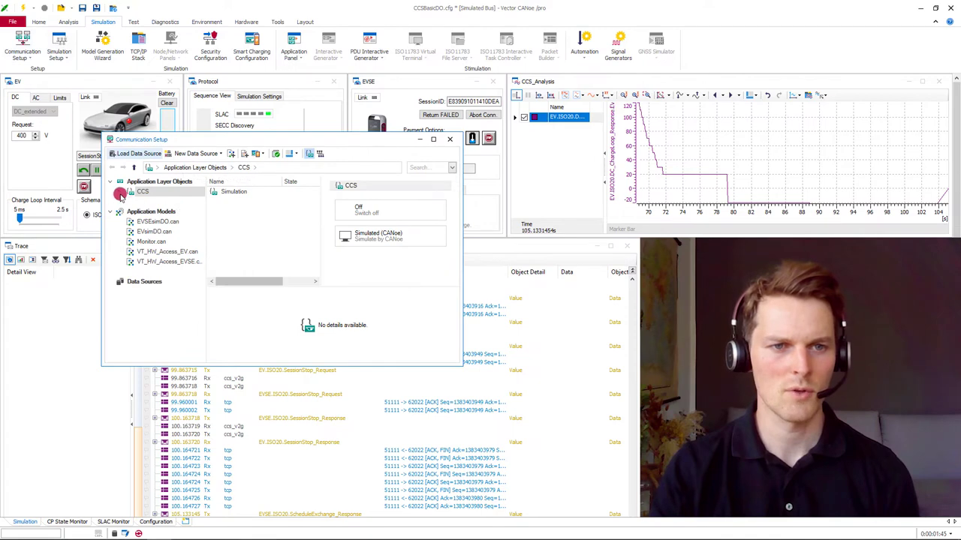
click(130, 202)
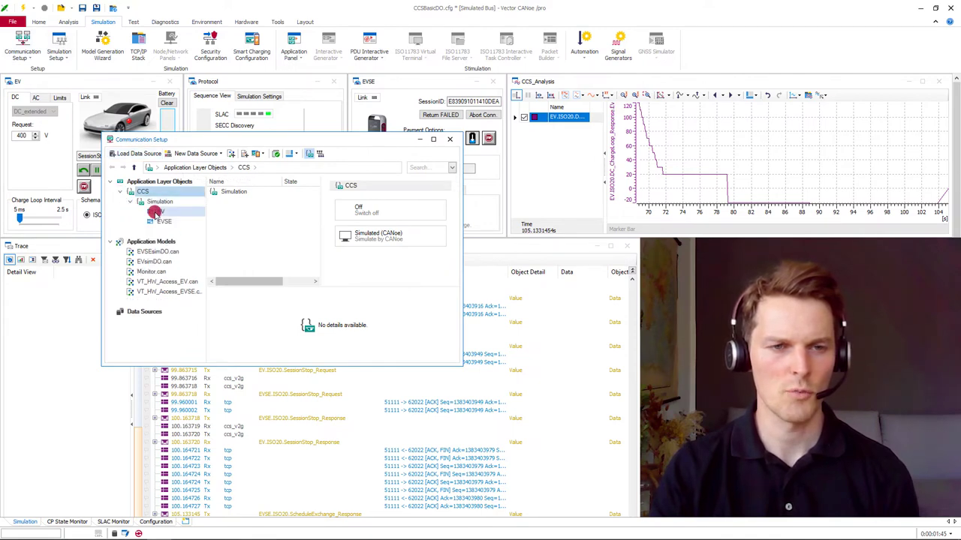
click(163, 214)
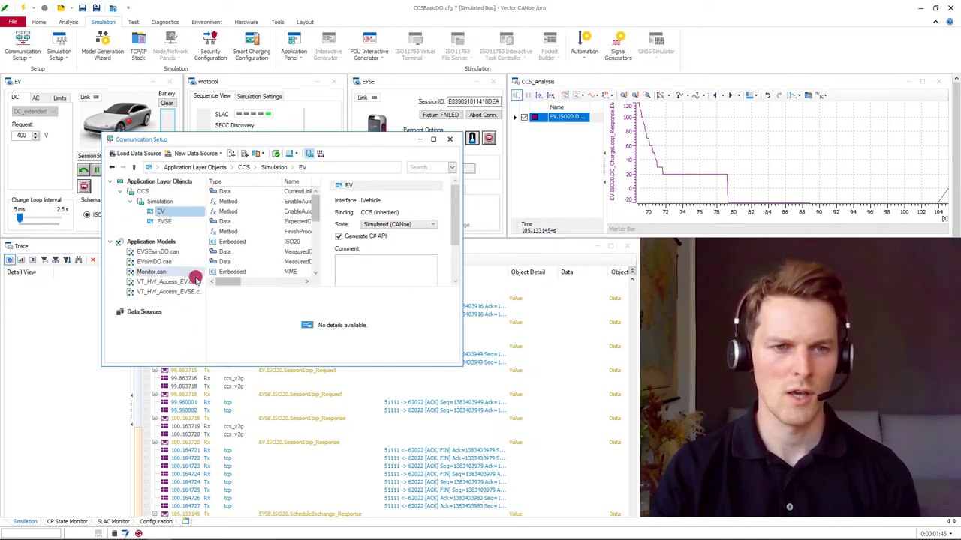
click(184, 224)
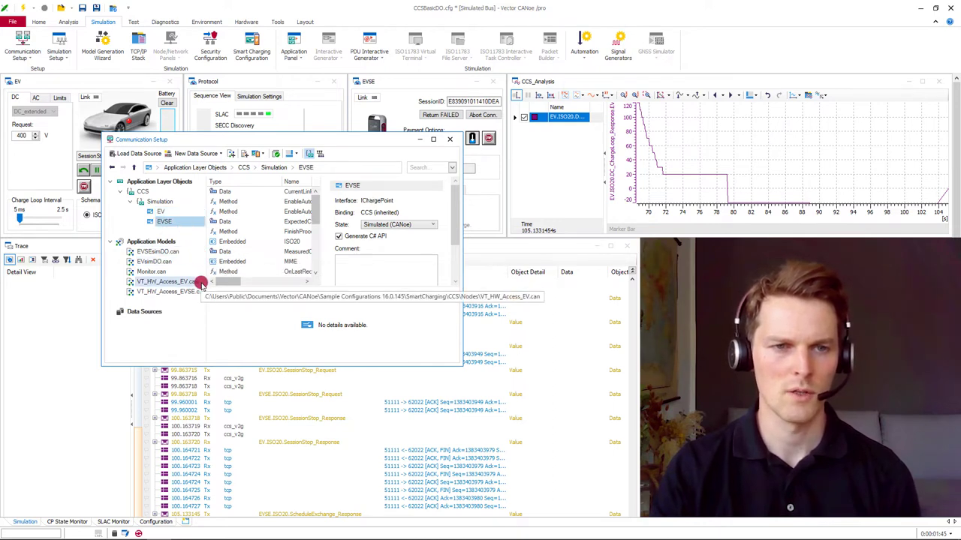
- Show objects grouped by cluster and inspect the EV under CCS_Cluster
click(319, 154)
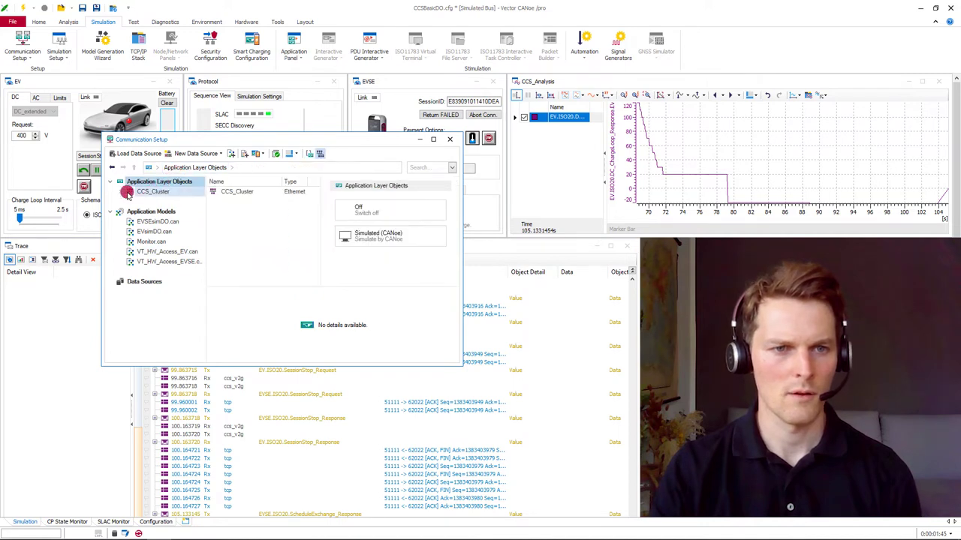
click(122, 194)
click(150, 202)
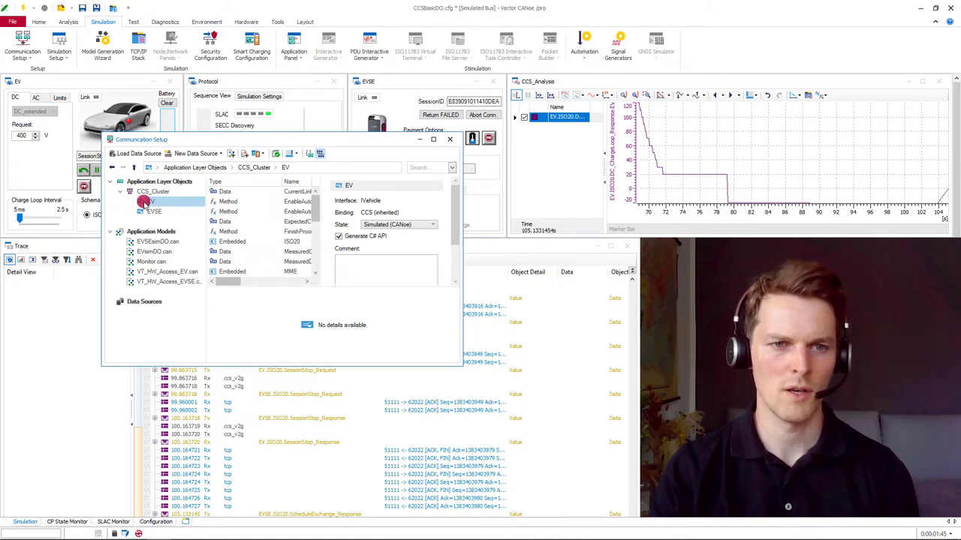
click(257, 154)
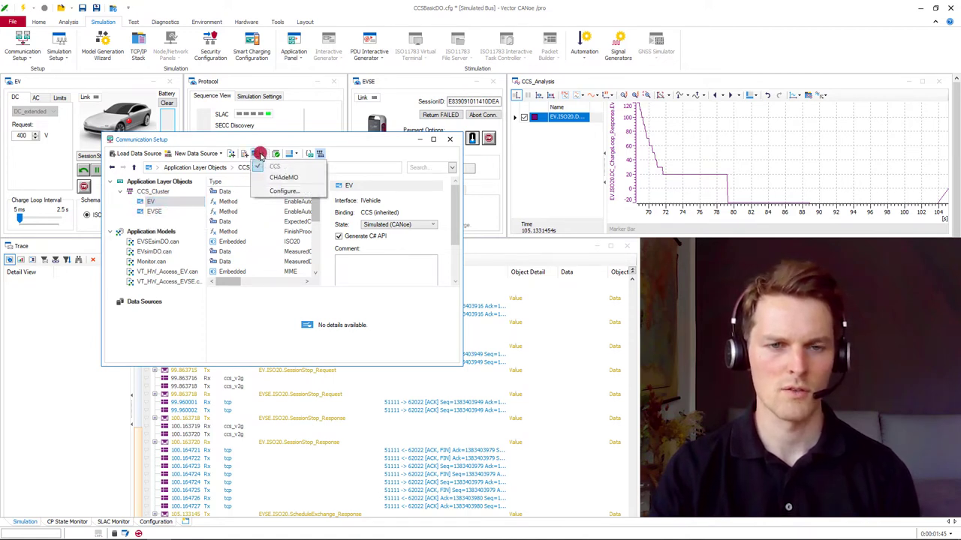
- Delete the EV vehicle entry in Smart Charging Configuration, keeping the EVSE charge point, and confirm
click(285, 192)
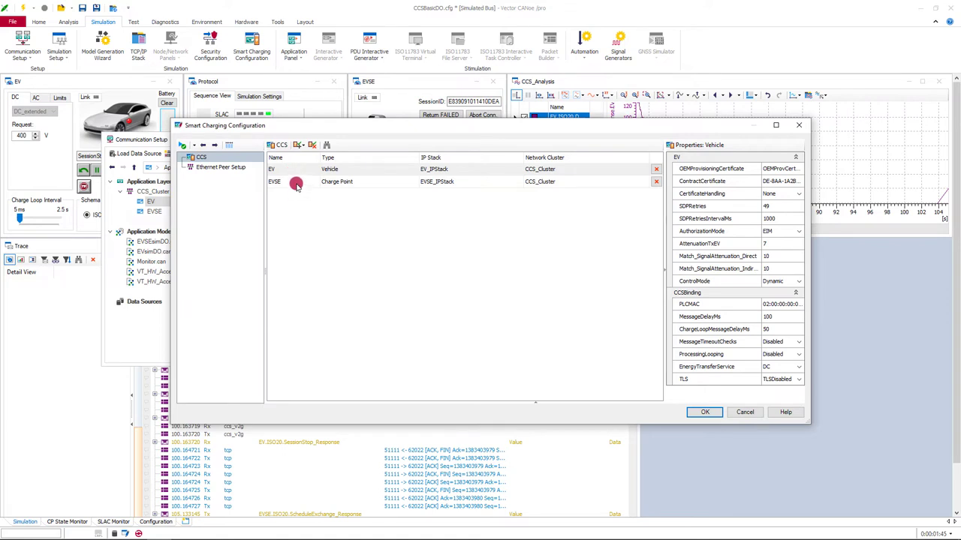
click(297, 184)
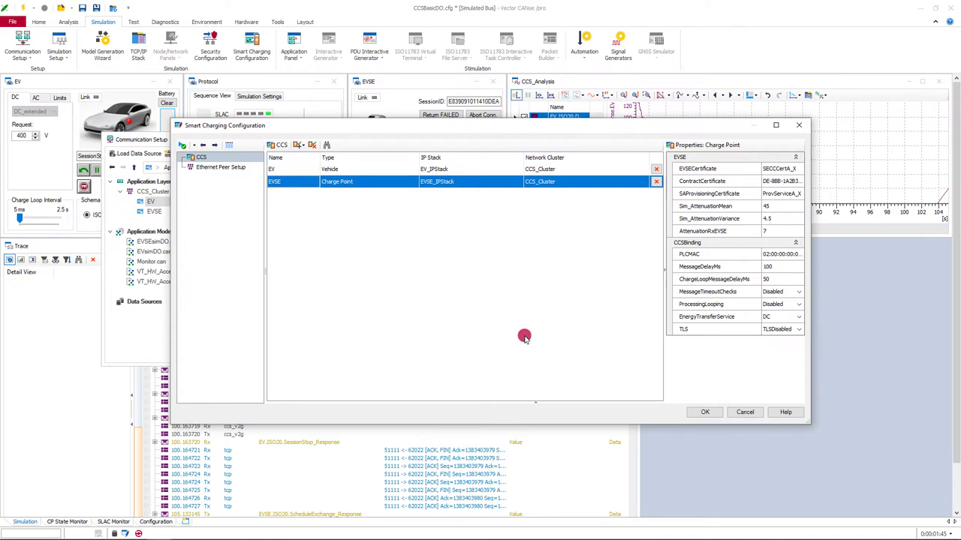
click(287, 171)
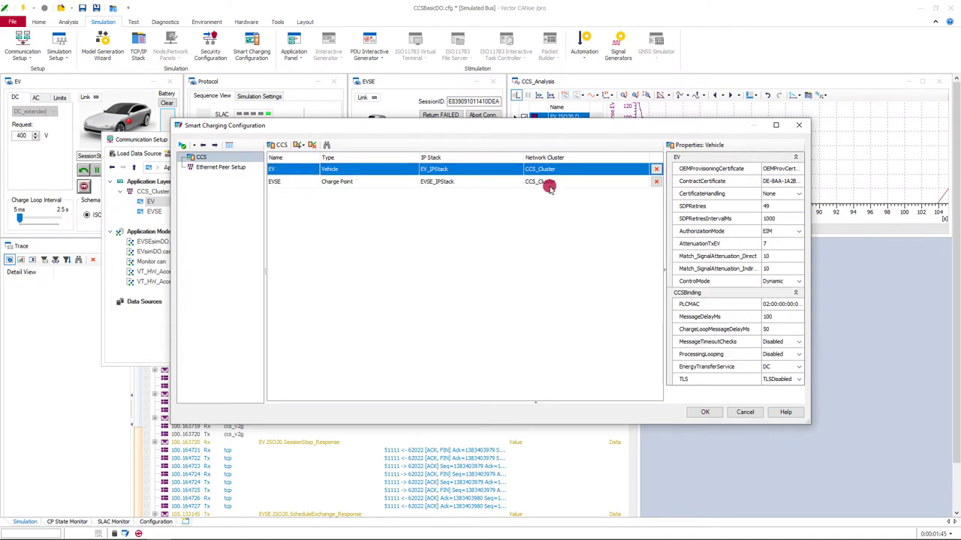
click(313, 145)
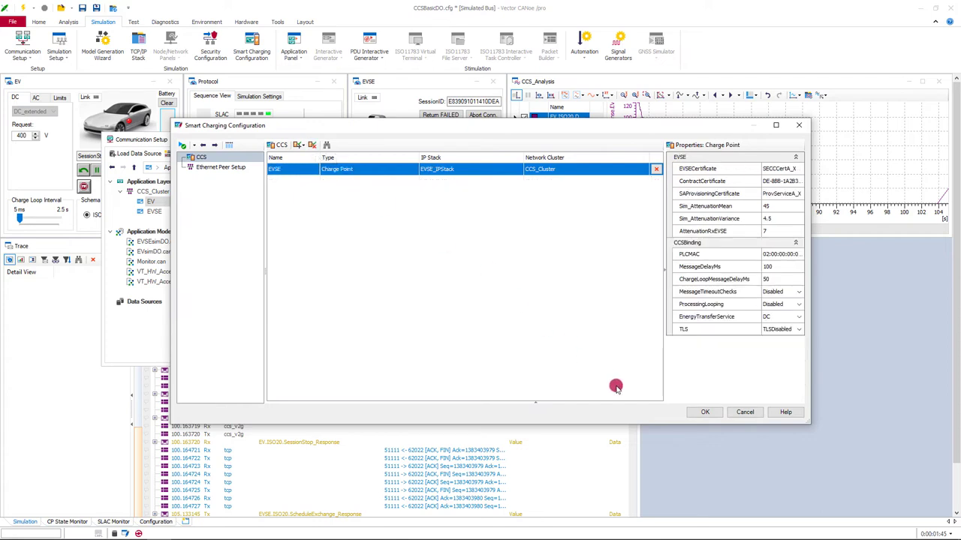
click(699, 412)
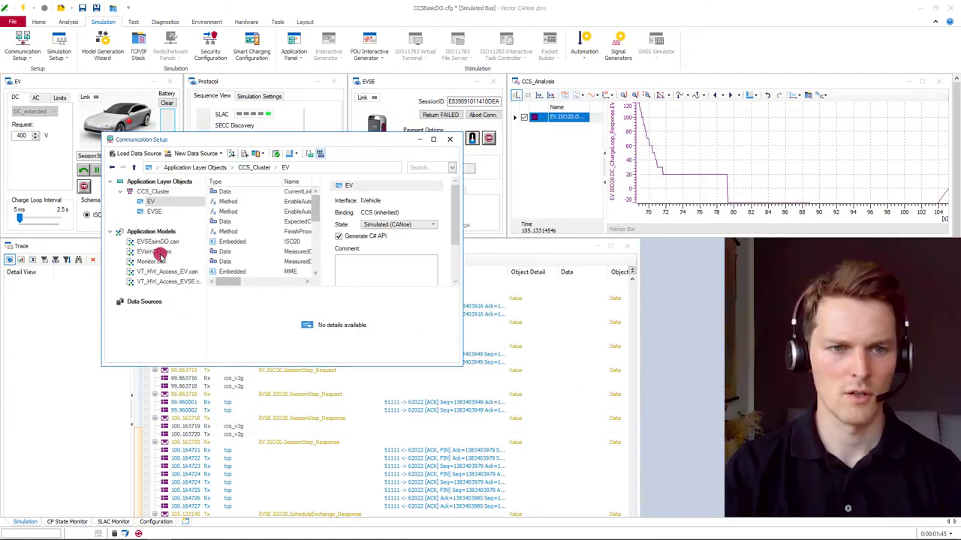
- Remove the EVsimDO.can and VT_HW_Access_EV.can application models via their context menus
click(154, 243)
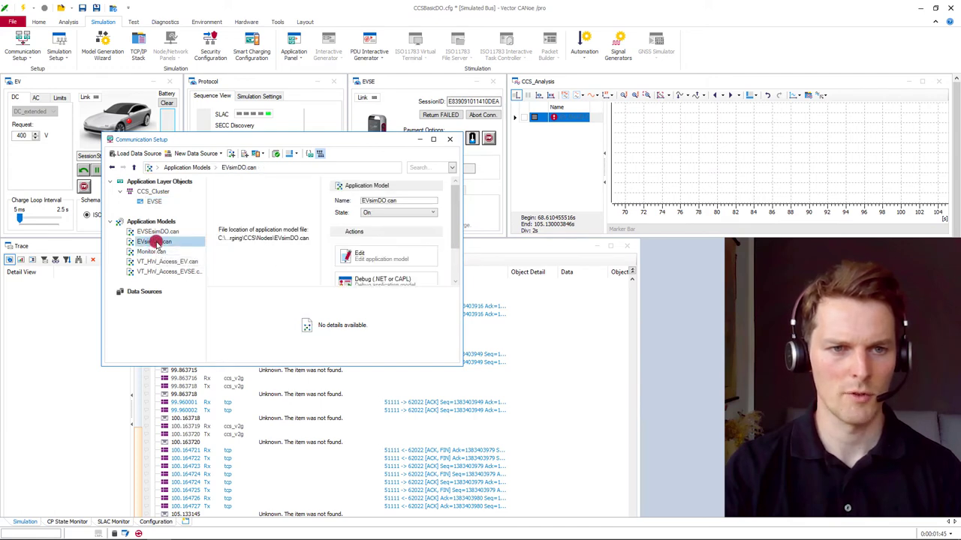
right_click(155, 241)
click(182, 260)
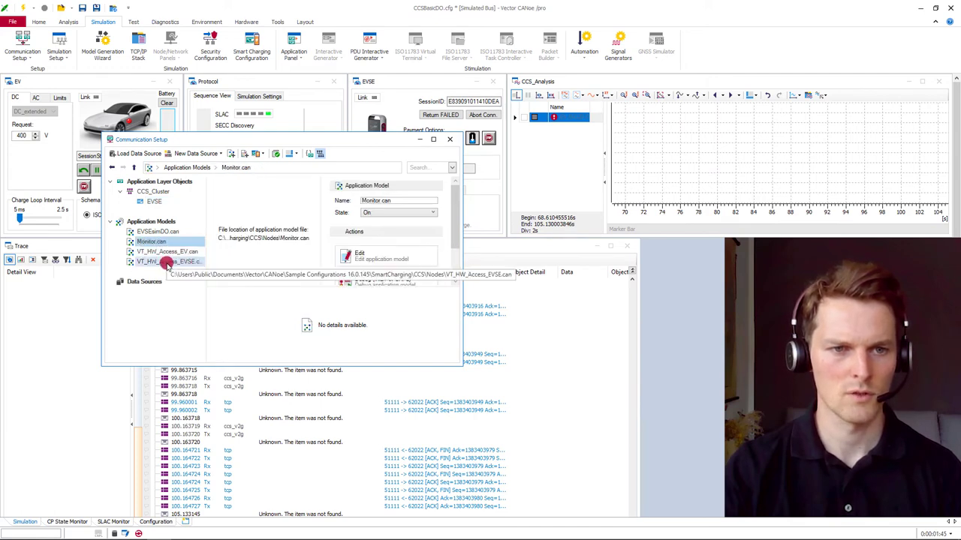
click(172, 252)
right_click(171, 252)
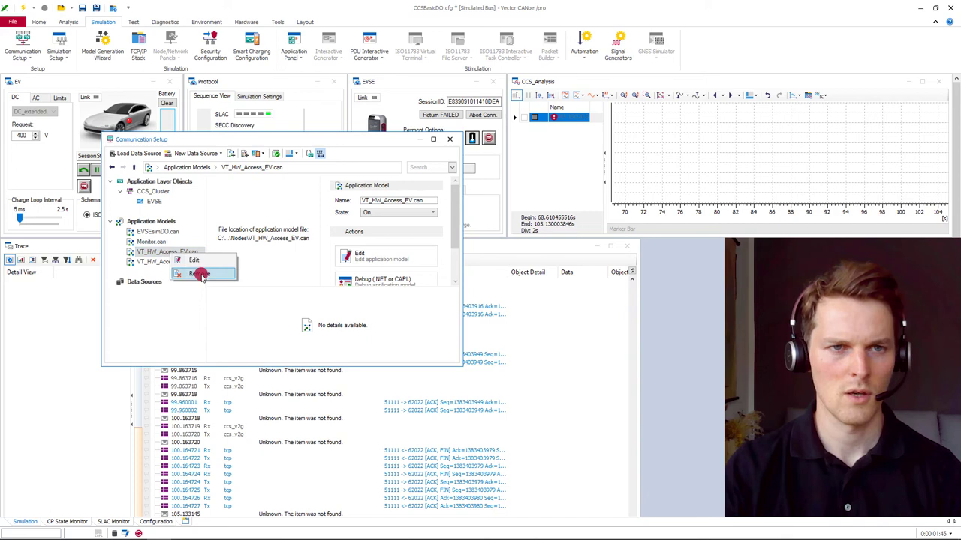
click(199, 274)
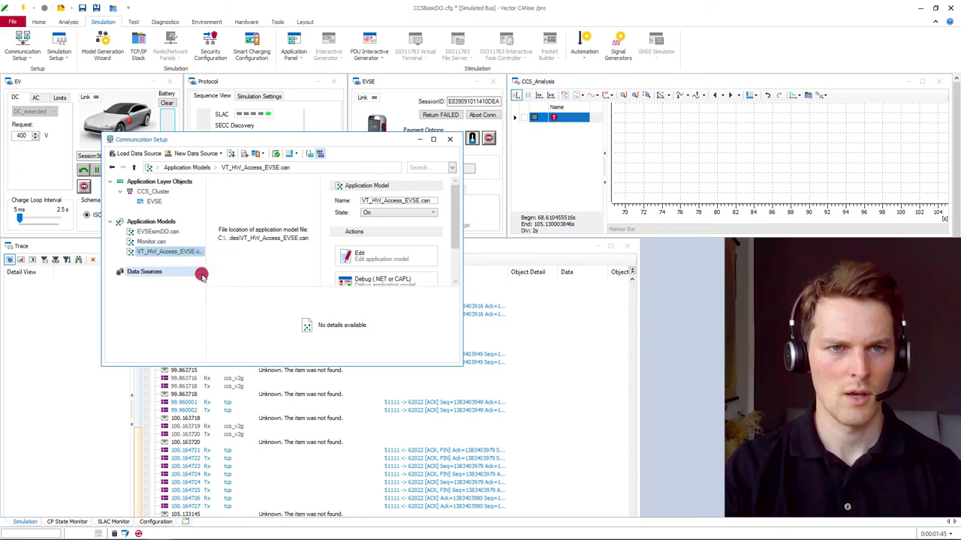
- In the VT System configuration, remove the VT_EV module and confirm, leaving VT_EVSE
click(238, 23)
click(146, 46)
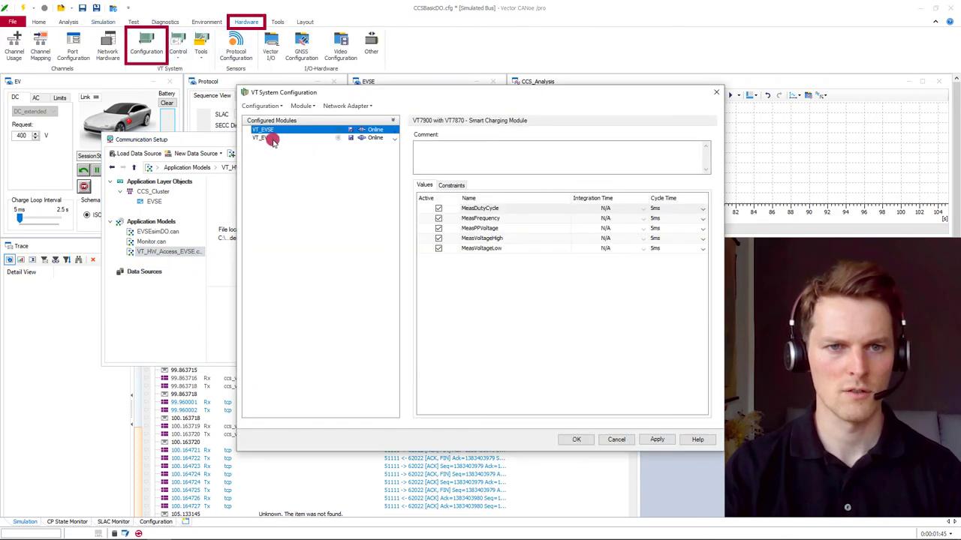
click(295, 139)
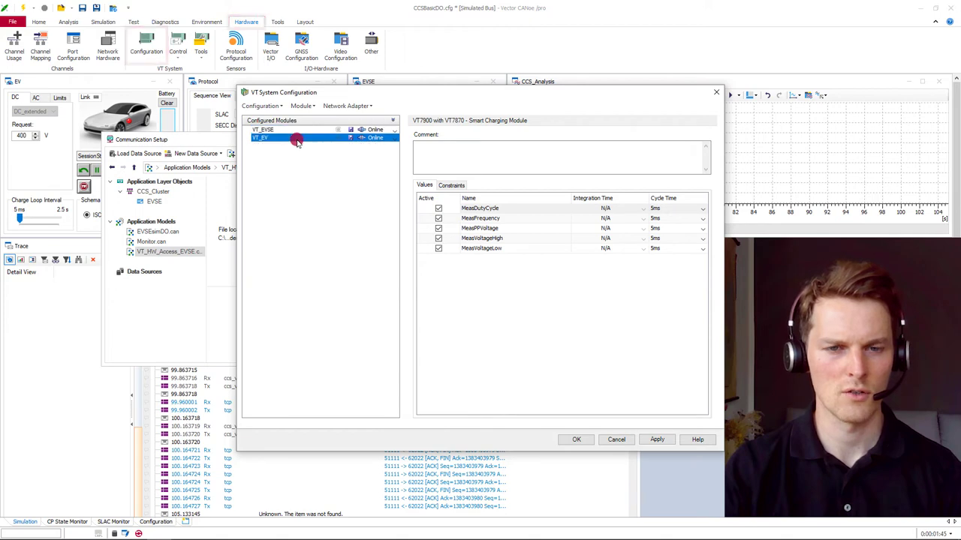
right_click(296, 140)
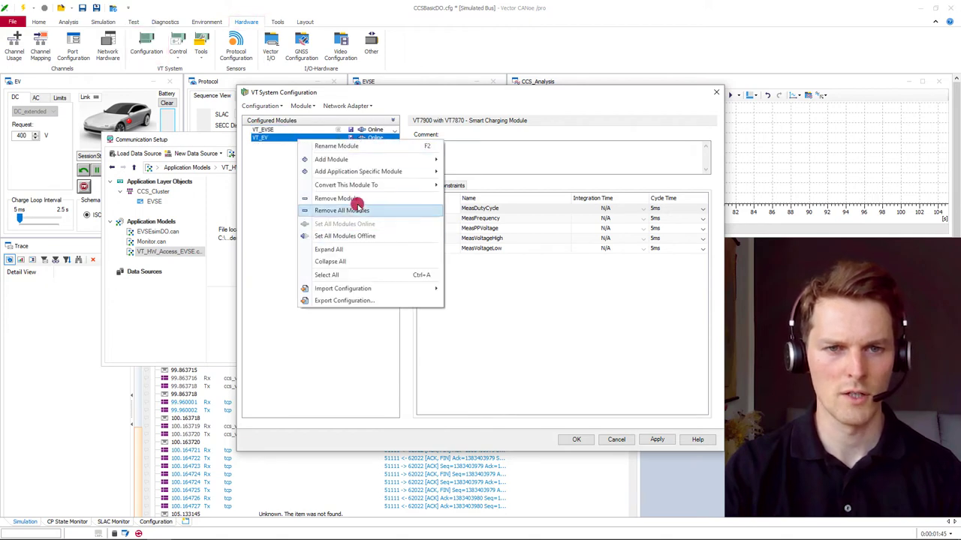
click(367, 200)
click(500, 312)
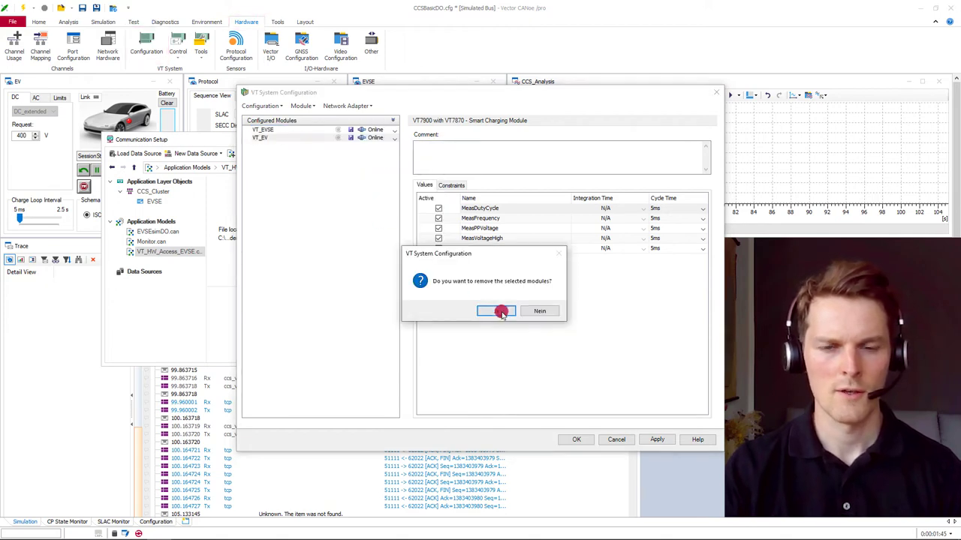